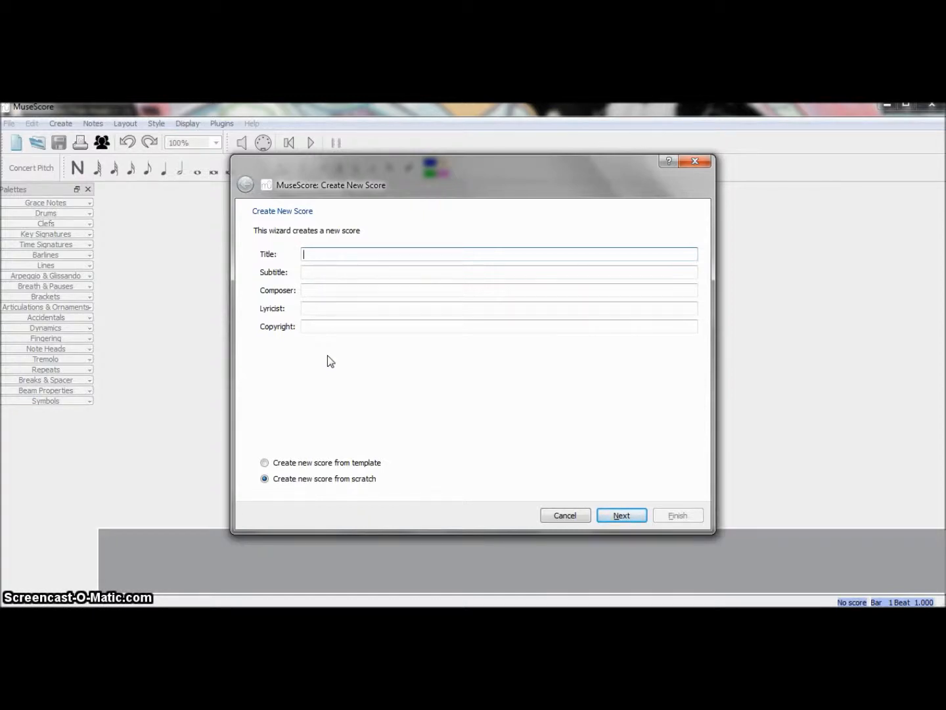
# Create a new score from scratch titled "Drum Set Part" with the Drumset 5 lines instrument.
pyautogui.write('Drum Set Part')
pyautogui.click(642, 521)
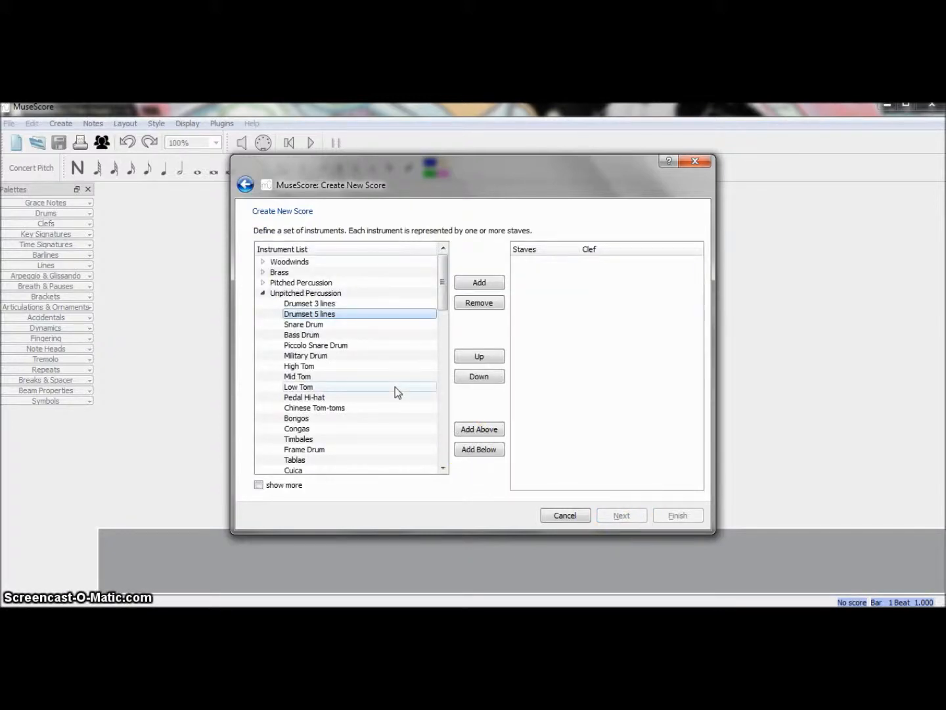
pyautogui.doubleClick(310, 314)
pyautogui.click(678, 515)
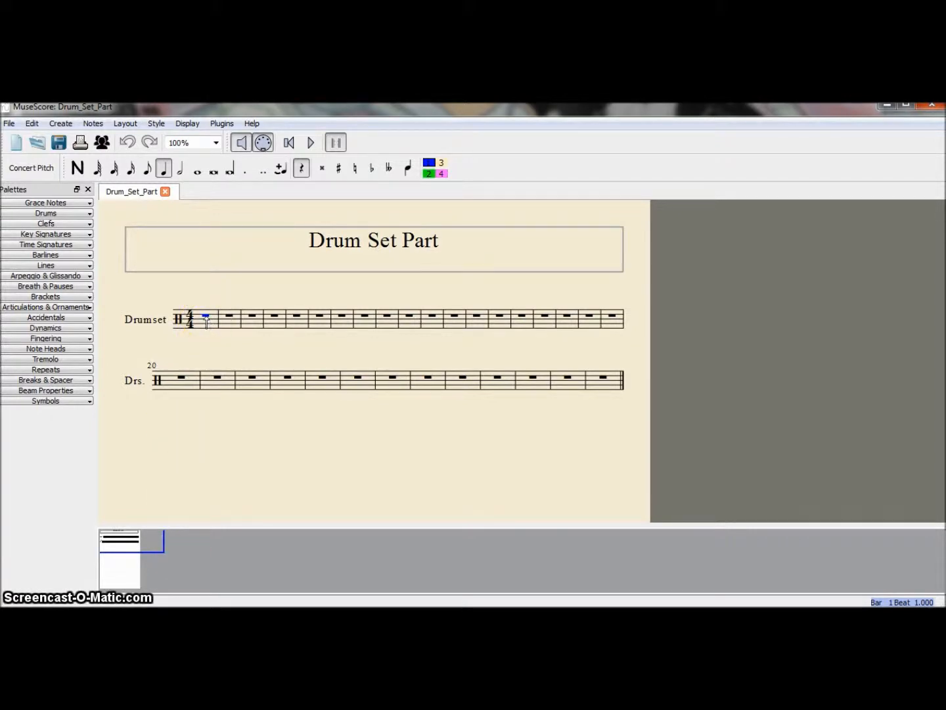
# Enter an eighth-note x-headed hi-hat from the Drums palette on beat 1 of the first measure.
pyautogui.press('n')
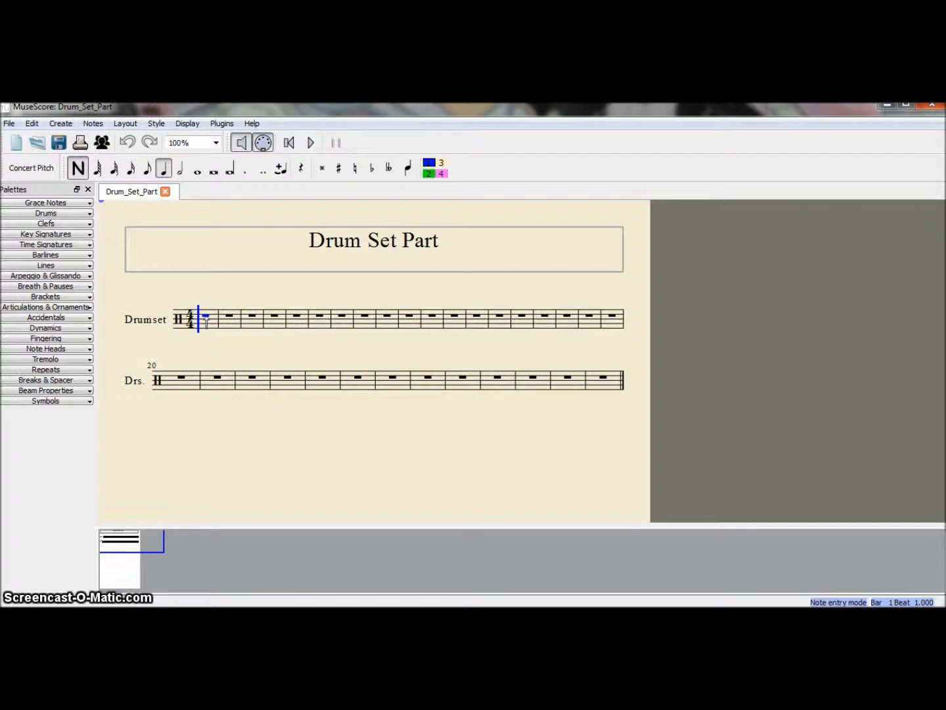
pyautogui.press('4')
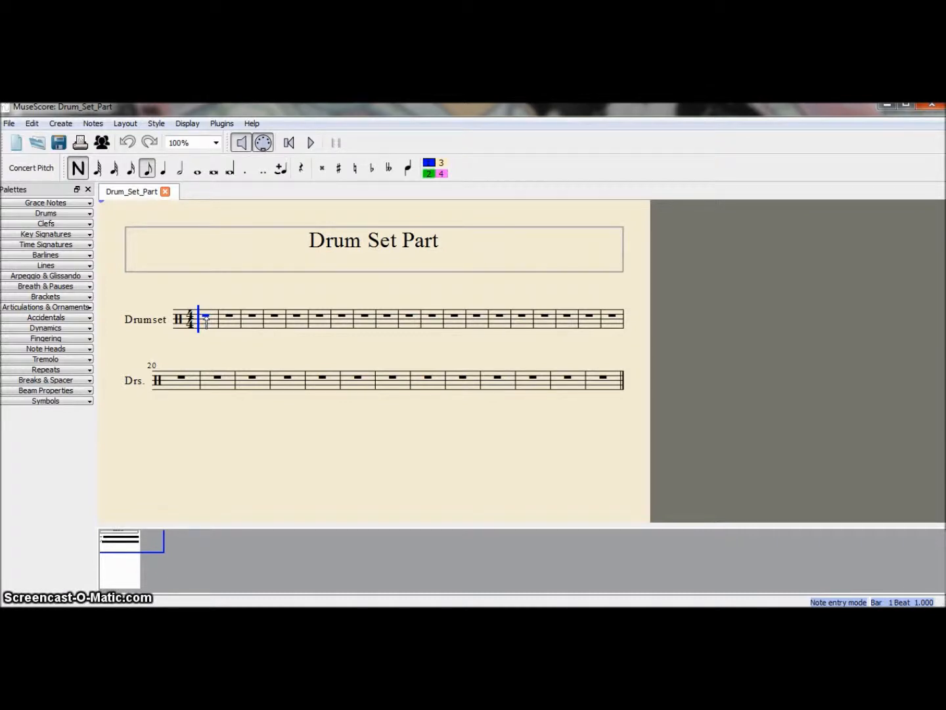
pyautogui.click(67, 215)
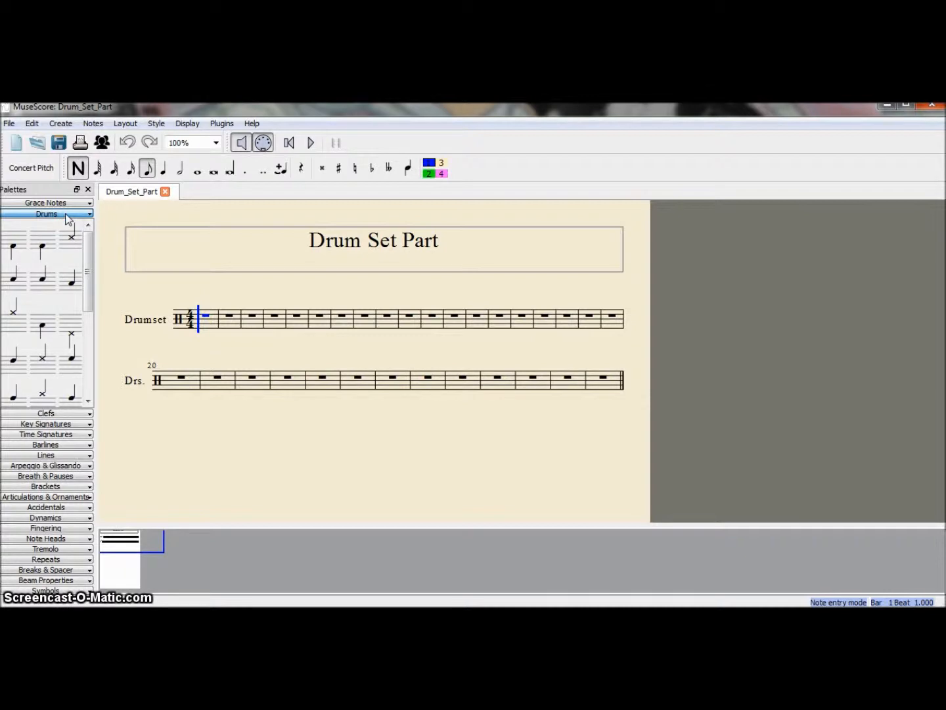
pyautogui.click(187, 123)
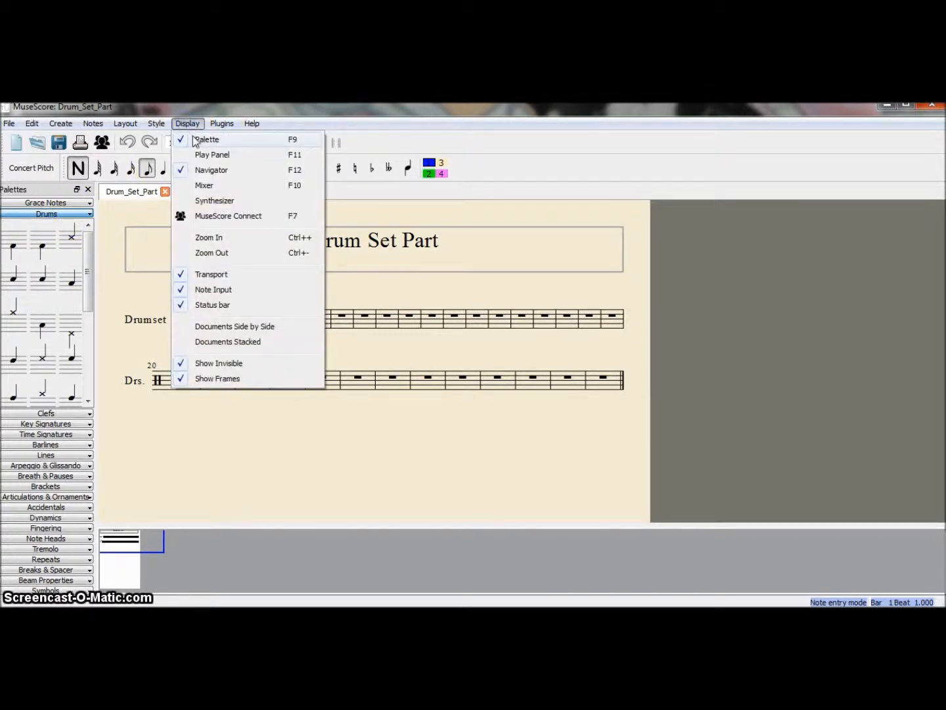
pyautogui.click(187, 123)
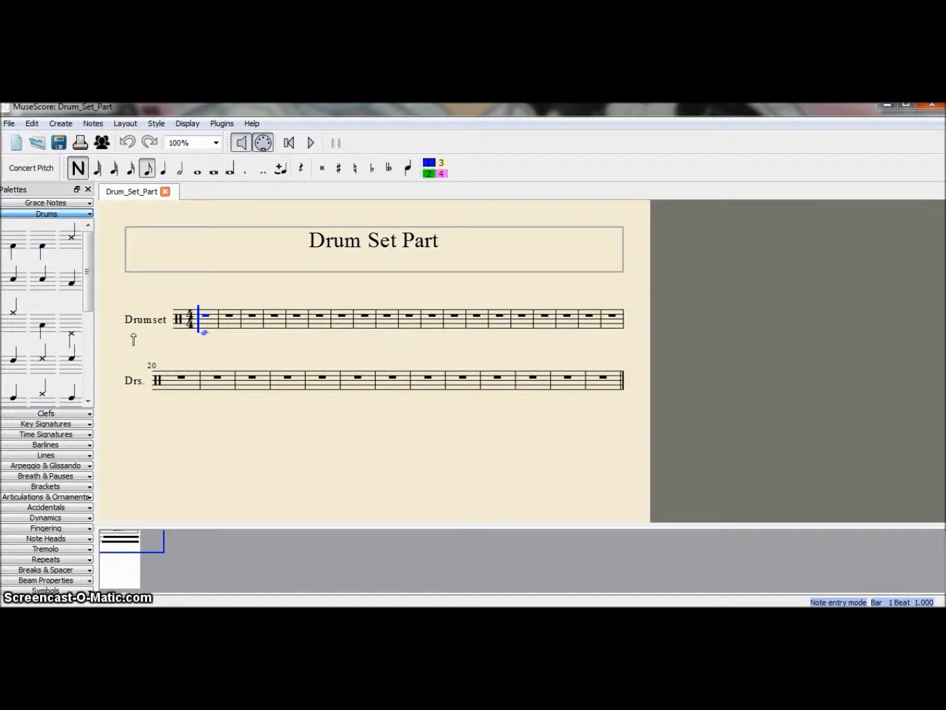
pyautogui.click(117, 333)
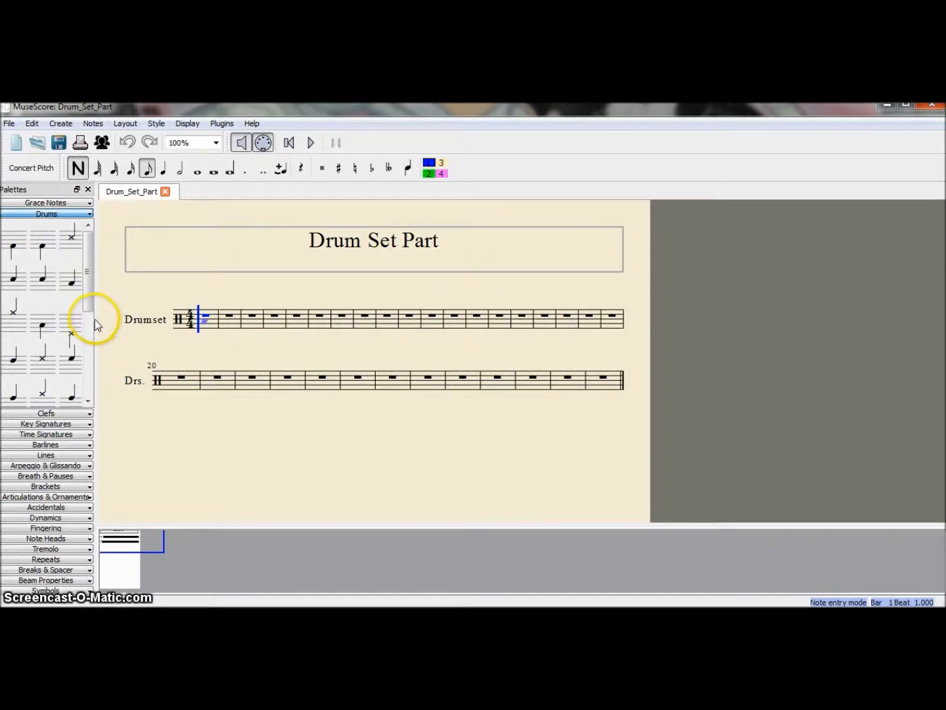
pyautogui.click(11, 323)
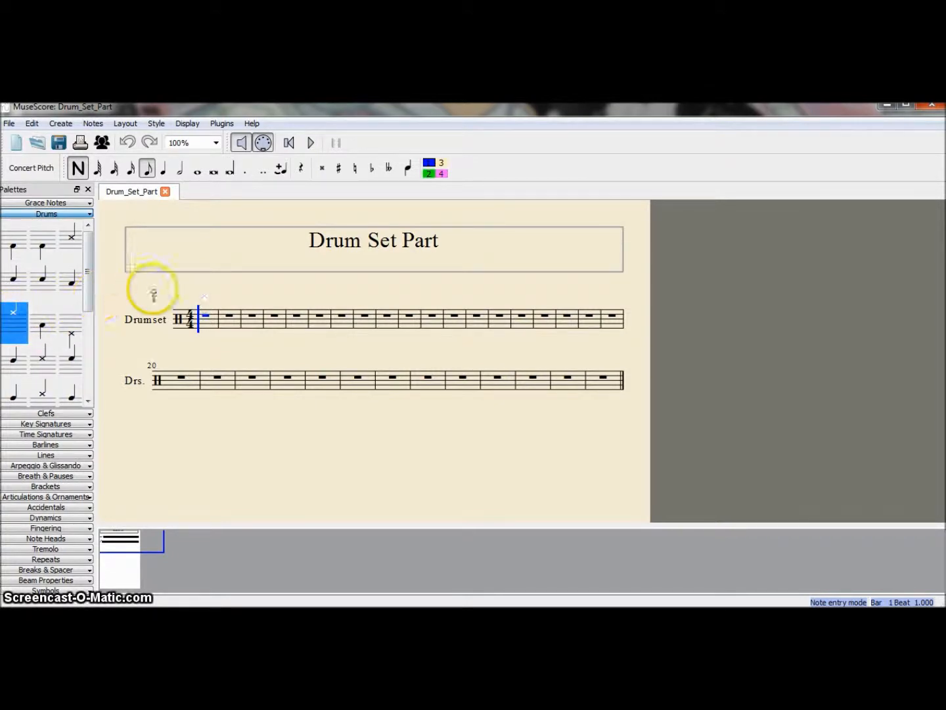
pyautogui.click(172, 313)
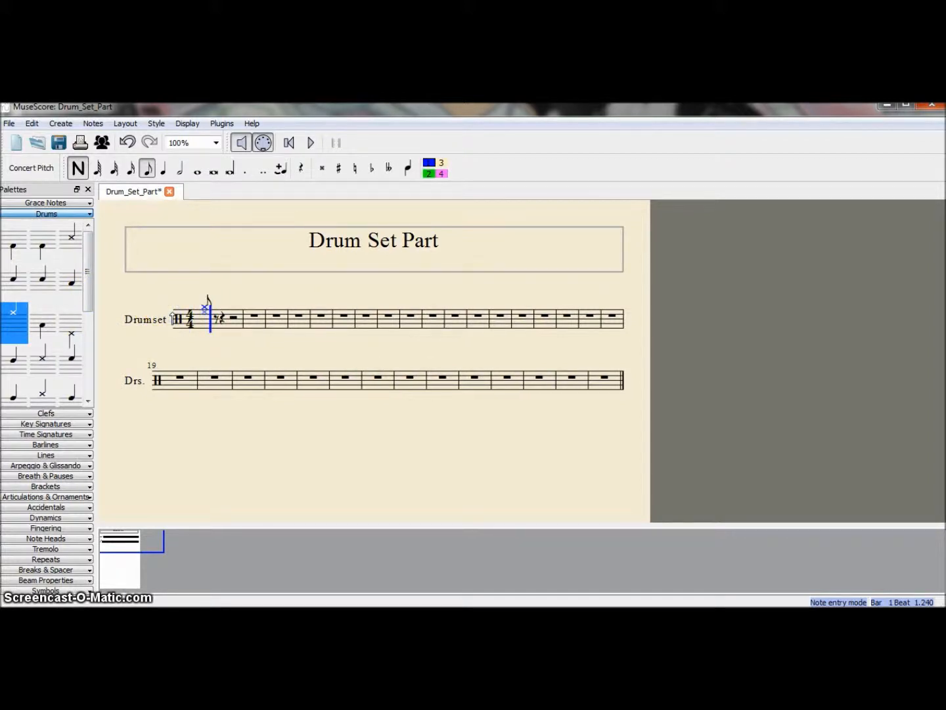
pyautogui.press('Left')
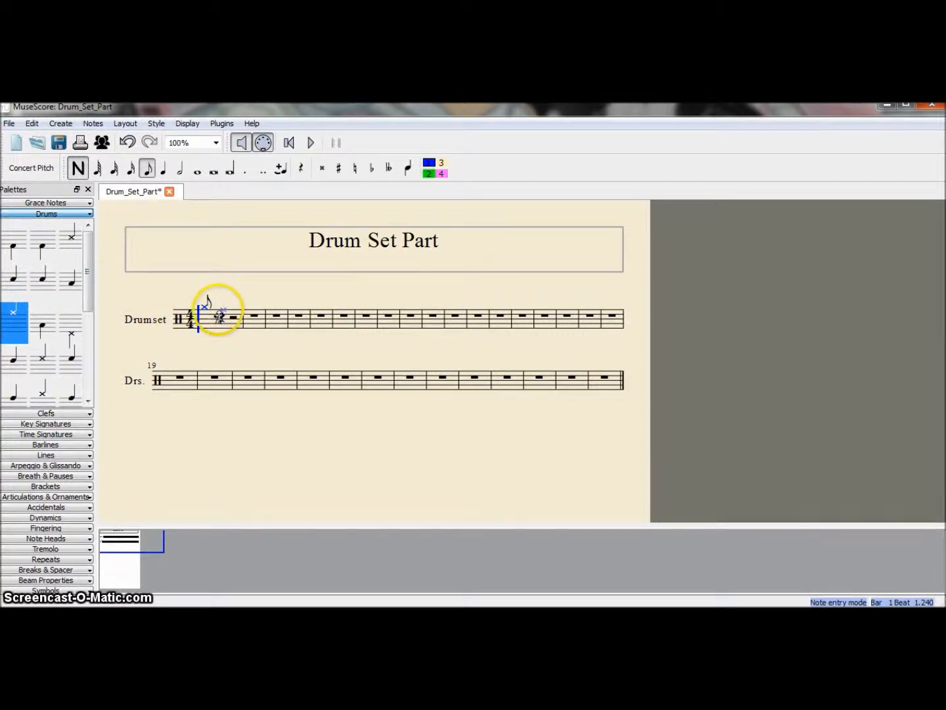
# Fill the rest of the first measure with seven more eighth-note hi-hats, then leave note entry.
pyautogui.click(216, 307)
pyautogui.click(233, 307)
pyautogui.click(235, 308)
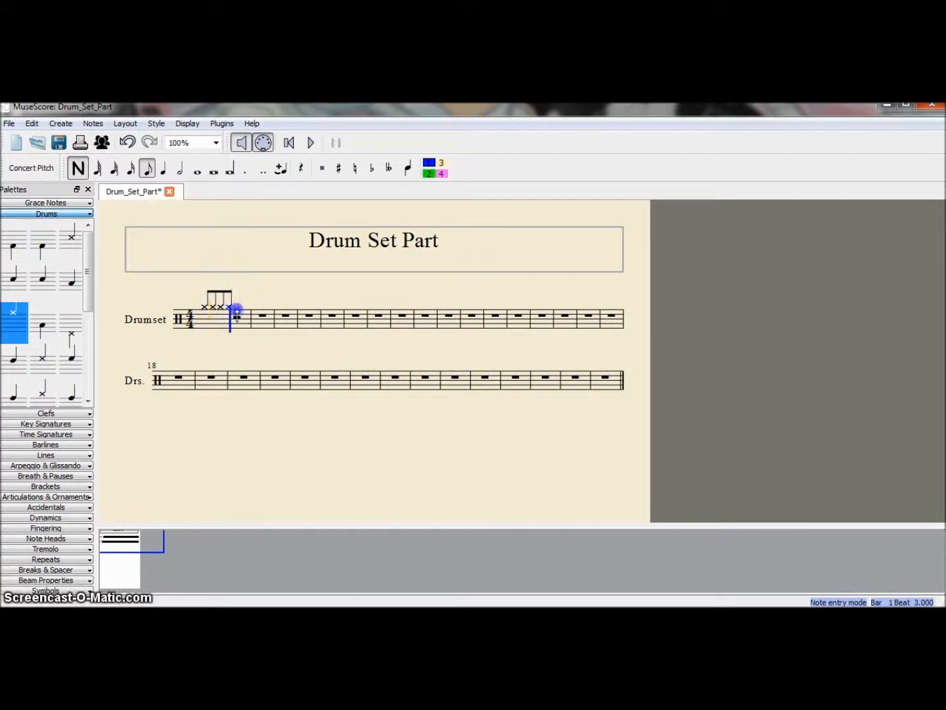
pyautogui.click(237, 308)
pyautogui.click(247, 308)
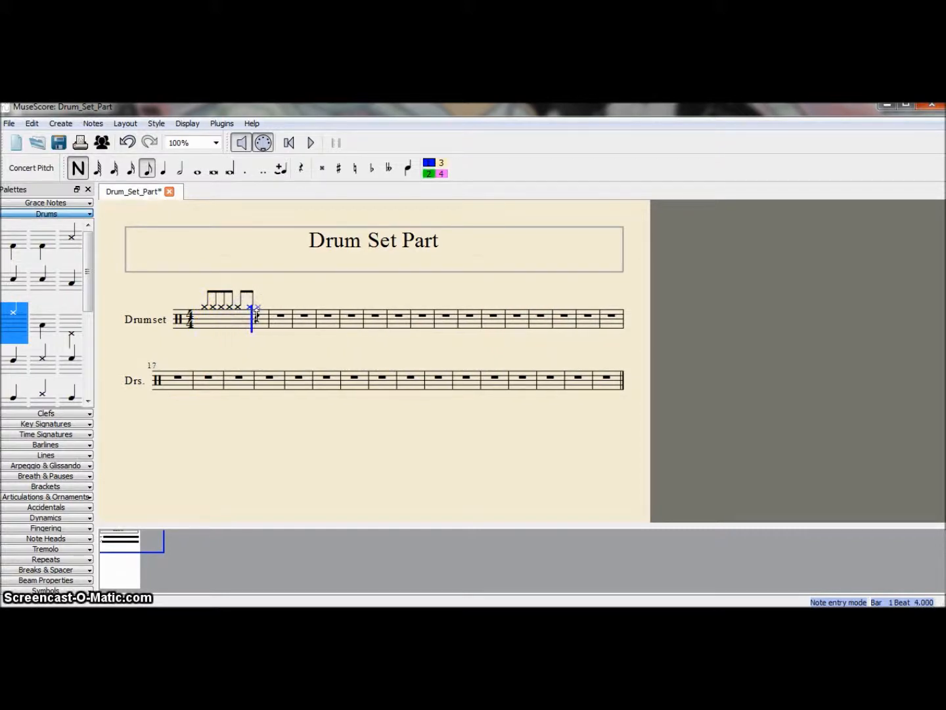
pyautogui.click(257, 309)
pyautogui.click(263, 308)
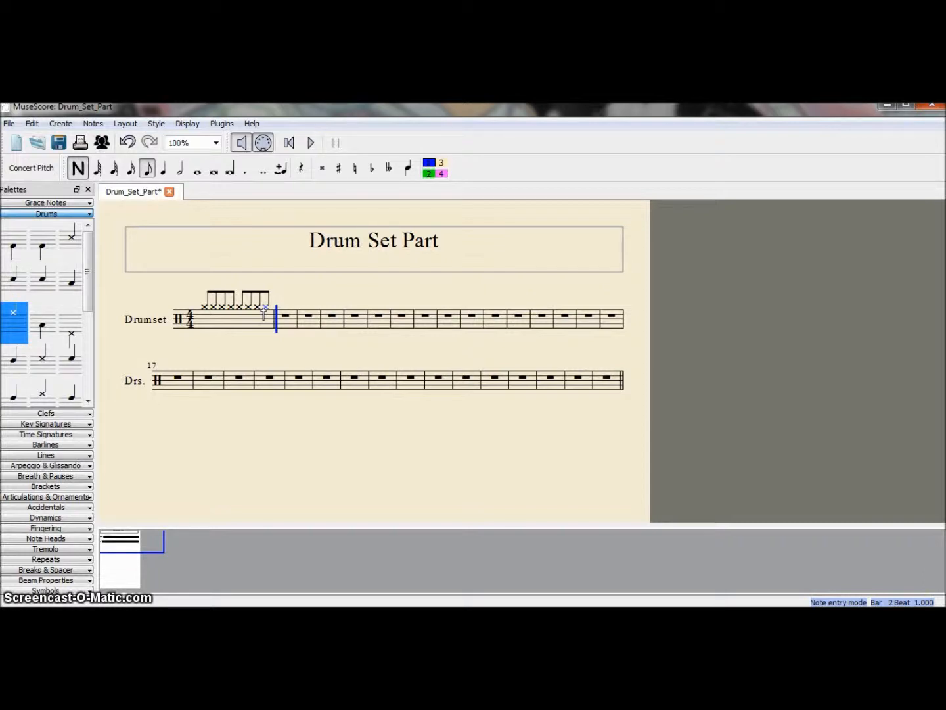
pyautogui.press('Escape')
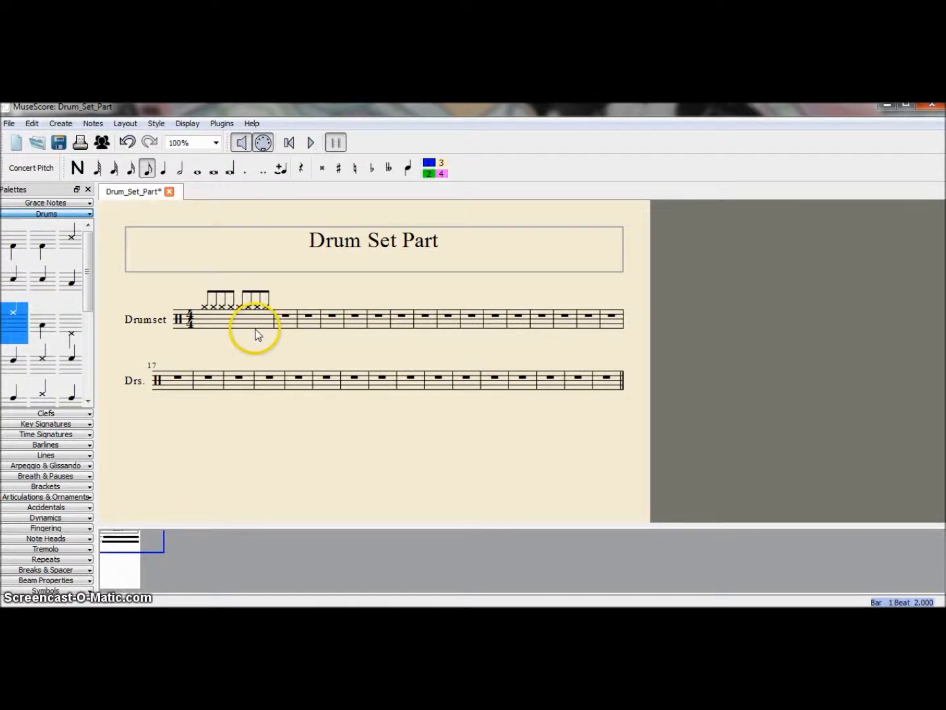
# Add eighth-note snare hits beneath the hi-hats on beats 2 and 4 of the first measure.
pyautogui.click(222, 308)
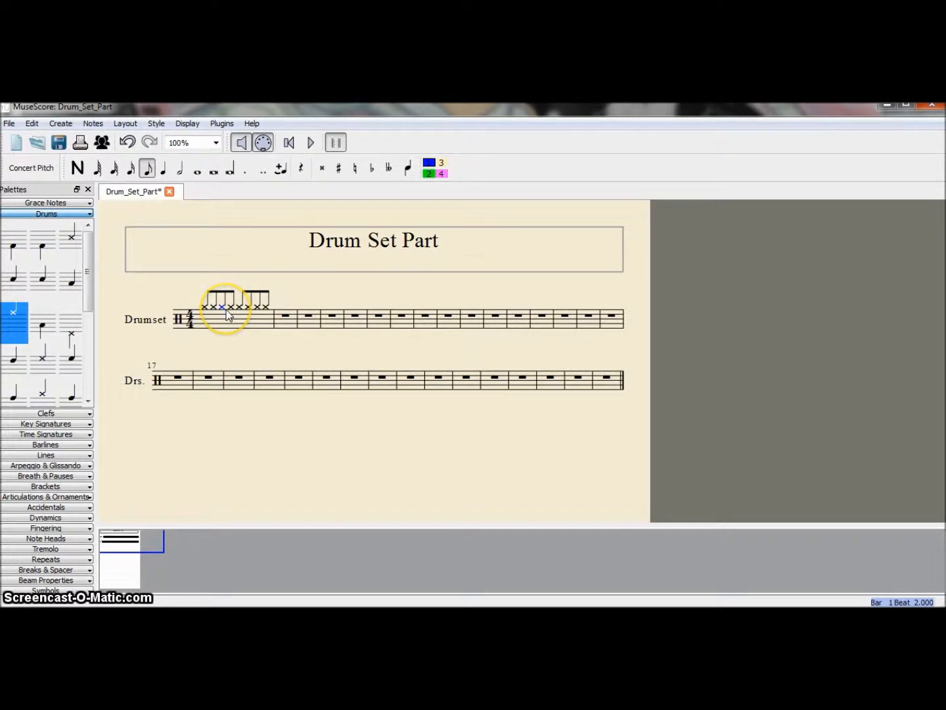
pyautogui.press('n')
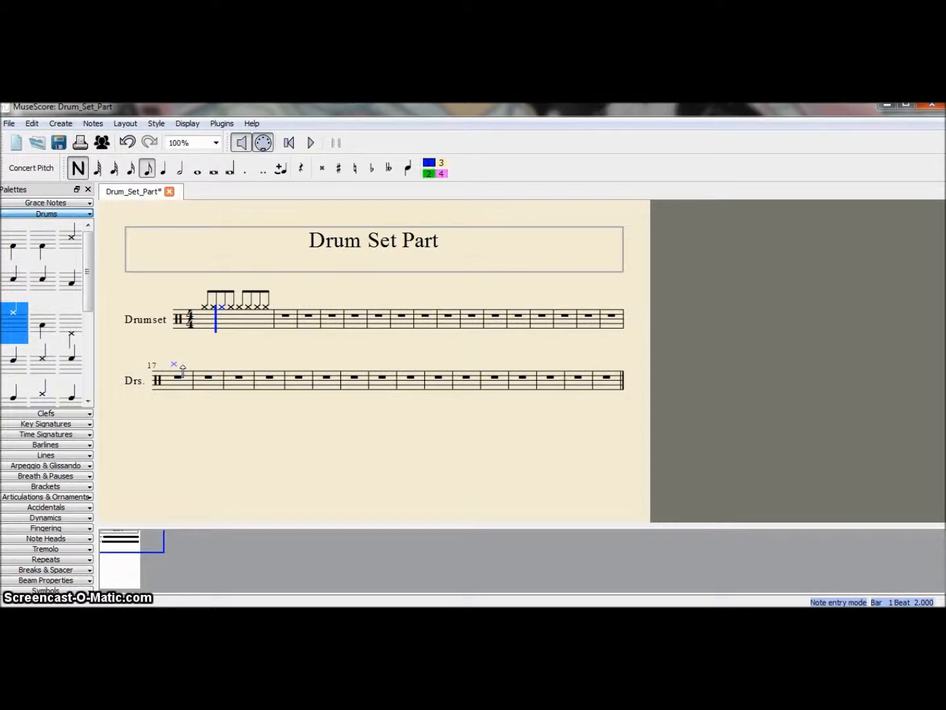
pyautogui.click(10, 281)
pyautogui.moveTo(9, 280); pyautogui.dragTo(220, 328)
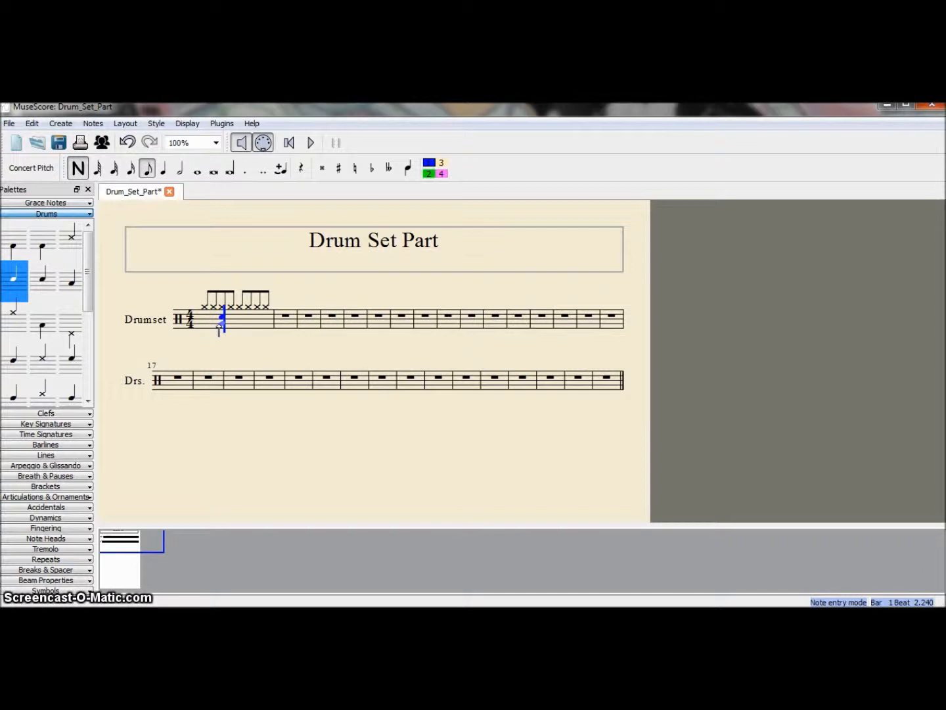
pyautogui.click(244, 325)
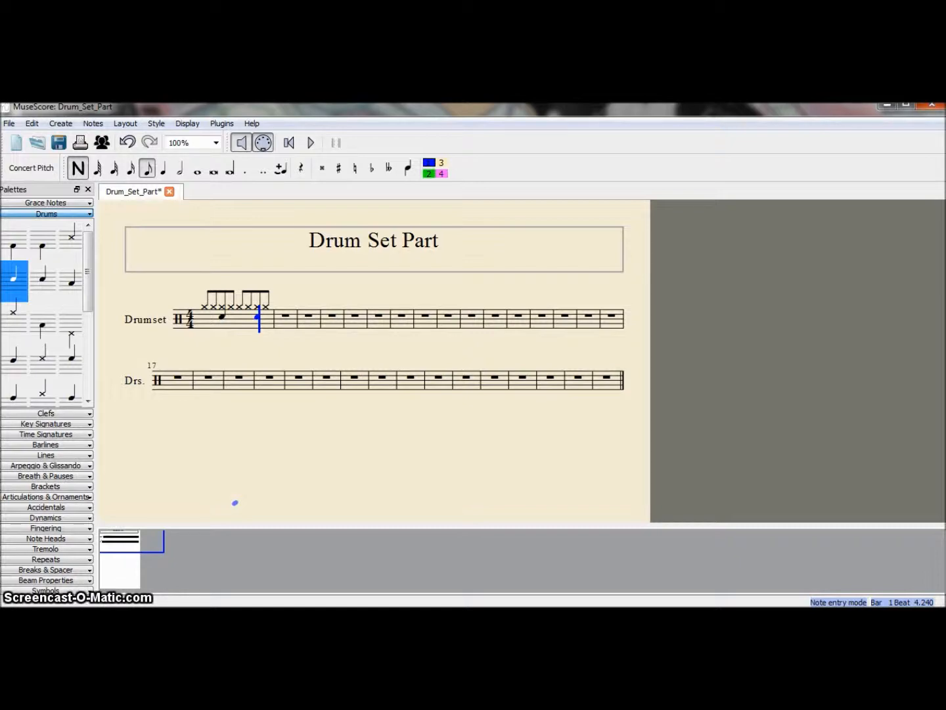
pyautogui.press('Escape')
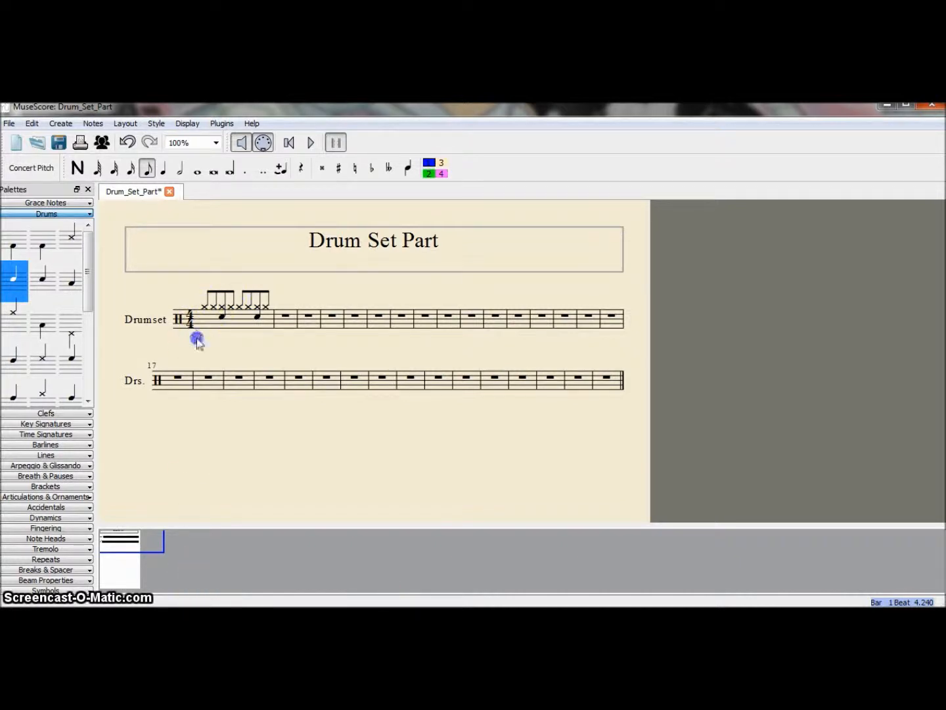
# Add quarter-note bass drum hits in voice 2 on beats 1 and 3 of the first measure.
pyautogui.click(204, 316)
pyautogui.click(205, 307)
pyautogui.press('n')
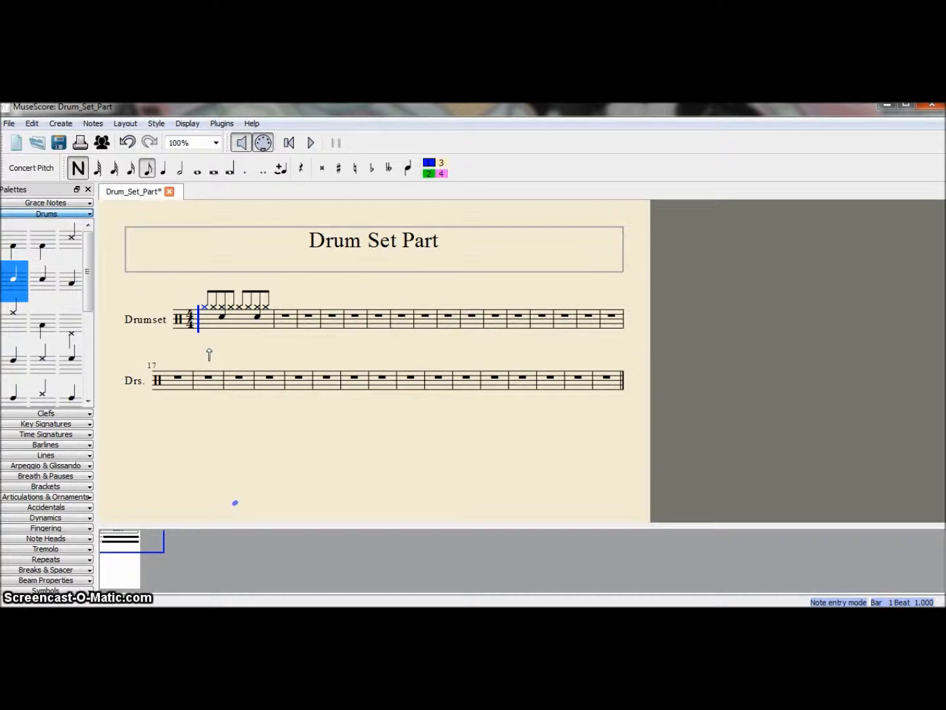
pyautogui.click(430, 175)
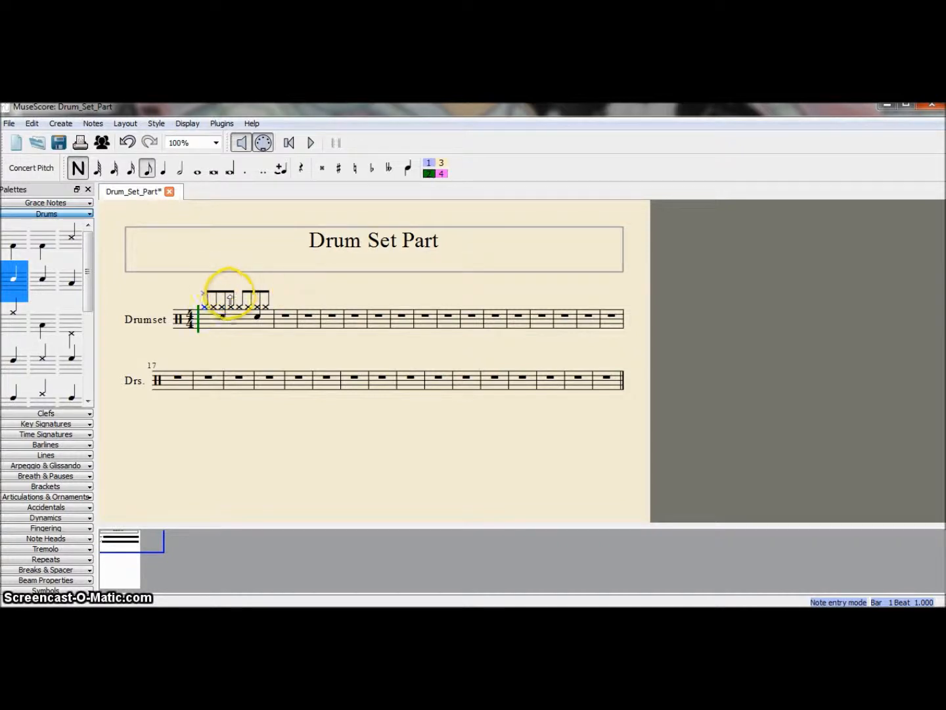
pyautogui.click(197, 326)
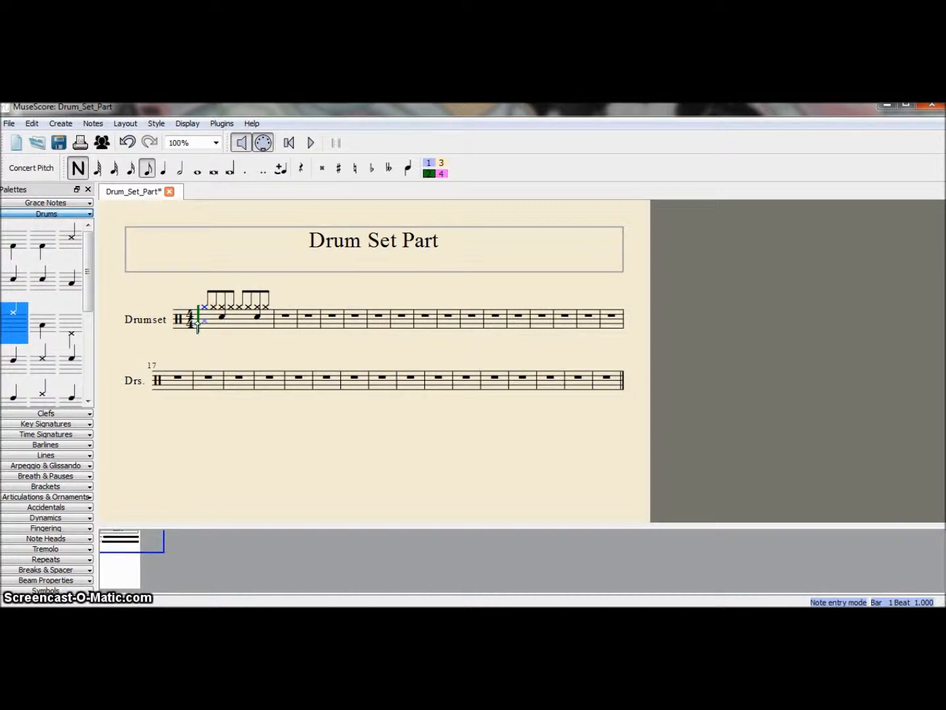
pyautogui.press('5')
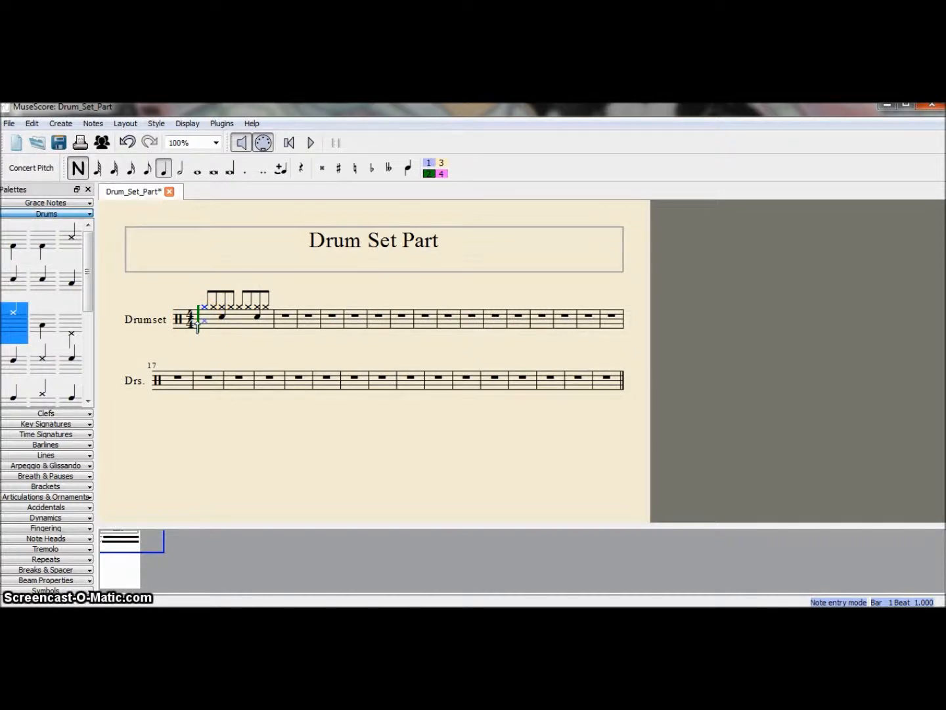
pyautogui.click(11, 253)
pyautogui.click(205, 325)
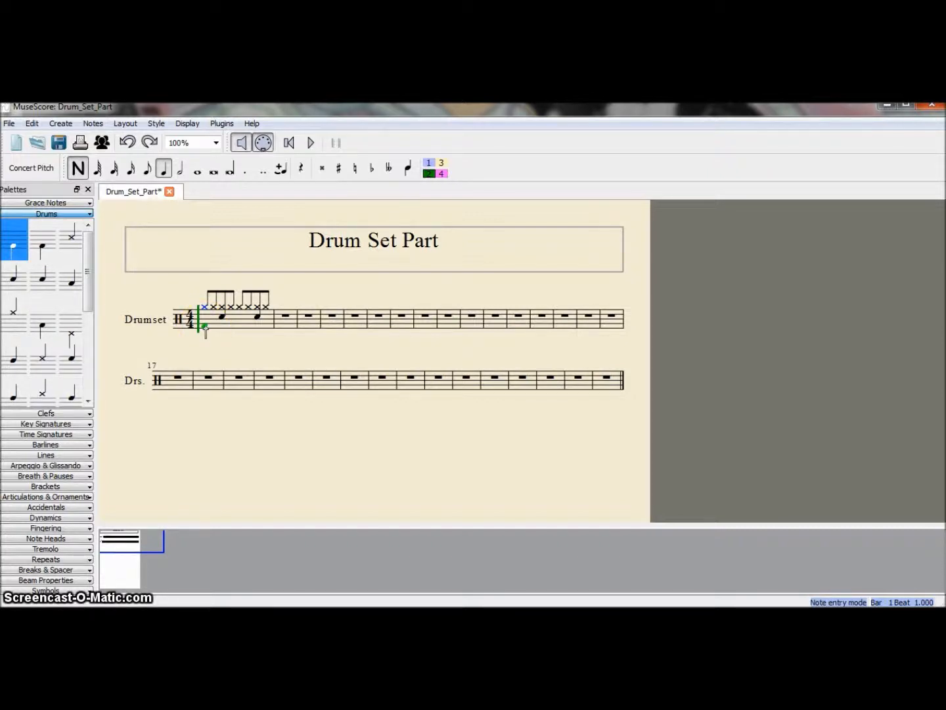
pyautogui.click(205, 327)
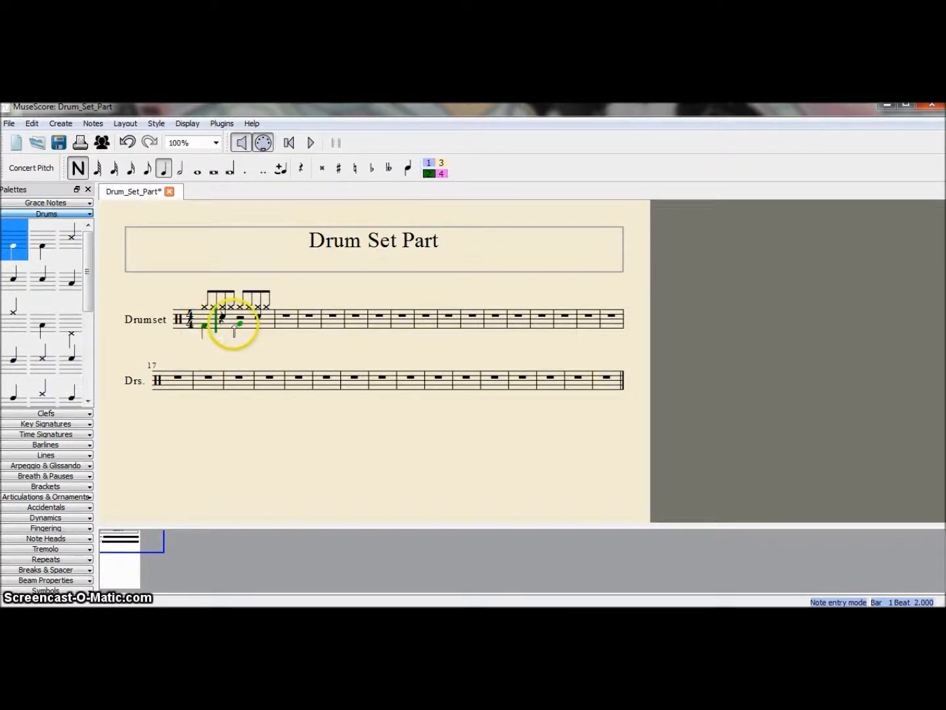
pyautogui.click(235, 326)
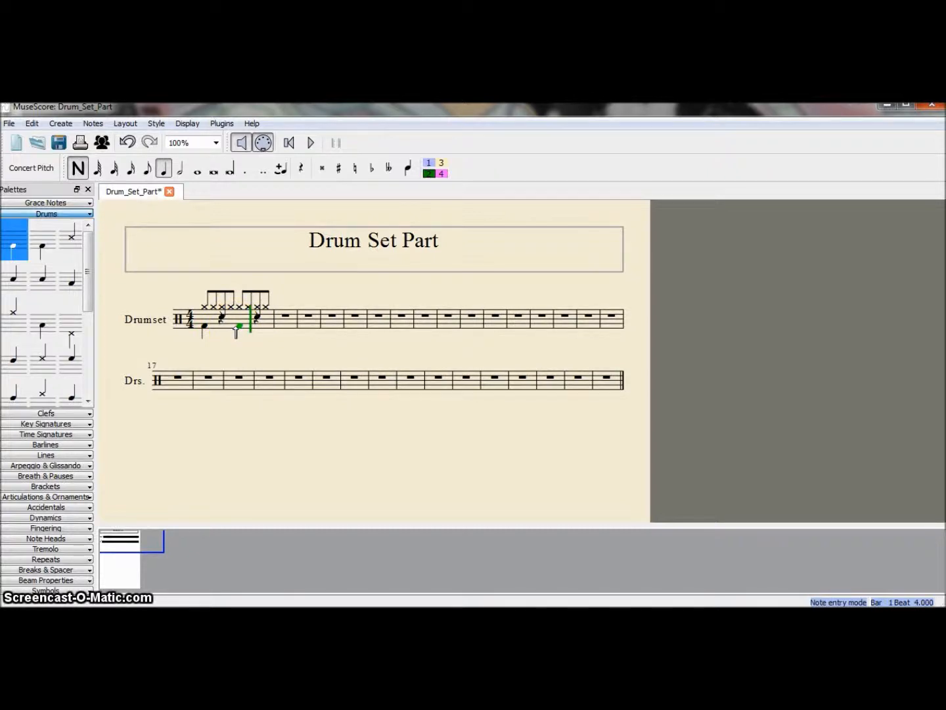
pyautogui.press('Escape')
# Move the voice 2 quarter rests on beats 2 and 4 down, clear of the snare notes.
pyautogui.click(281, 546)
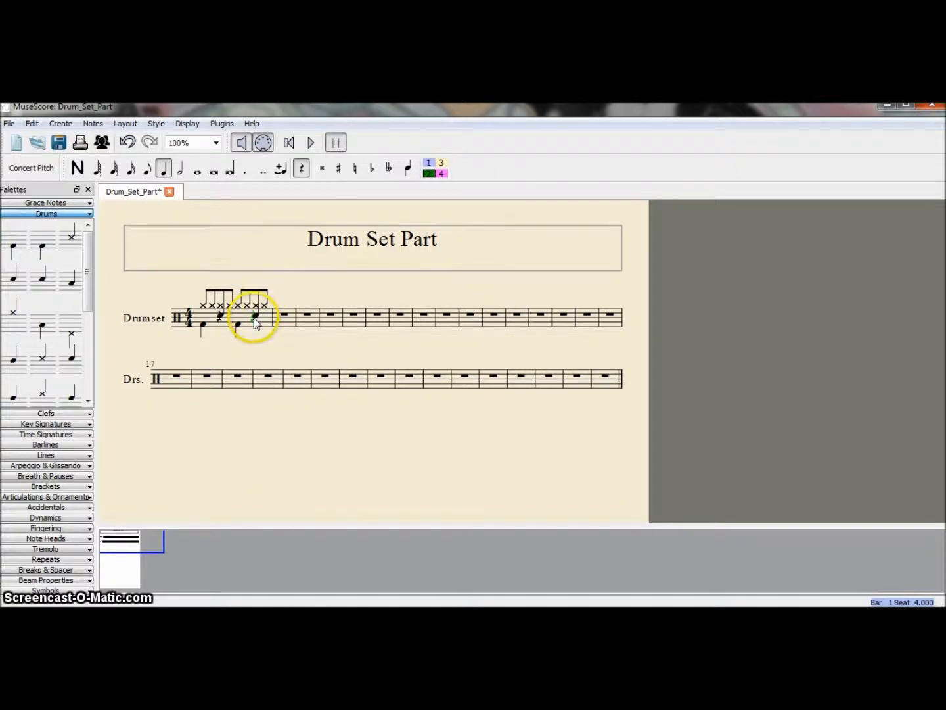
pyautogui.moveTo(251, 321); pyautogui.dragTo(253, 333)
pyautogui.click(220, 320)
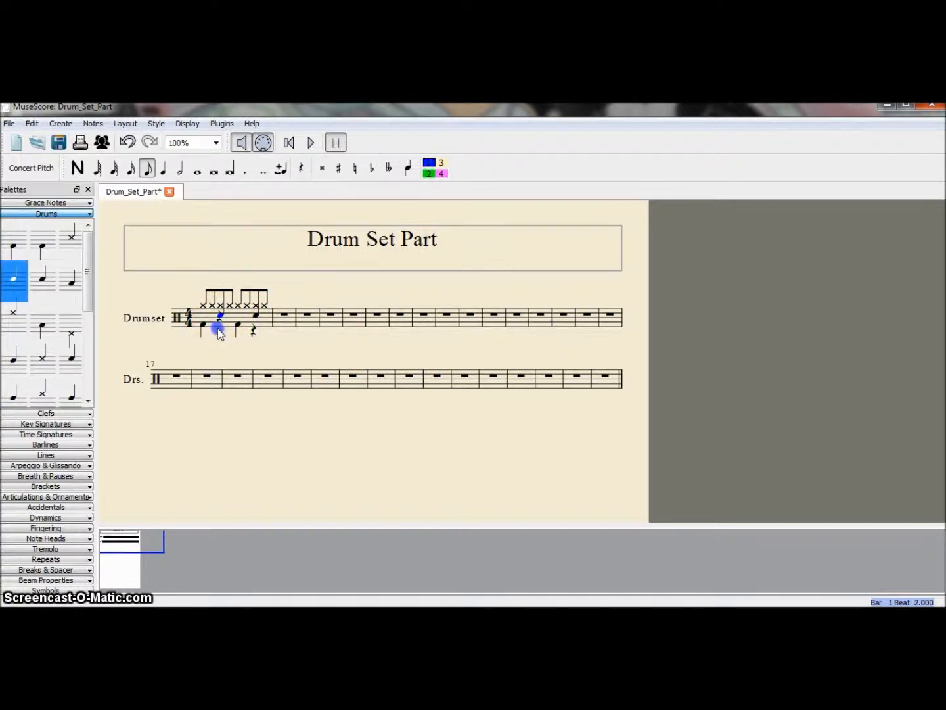
pyautogui.moveTo(219, 320); pyautogui.dragTo(220, 338)
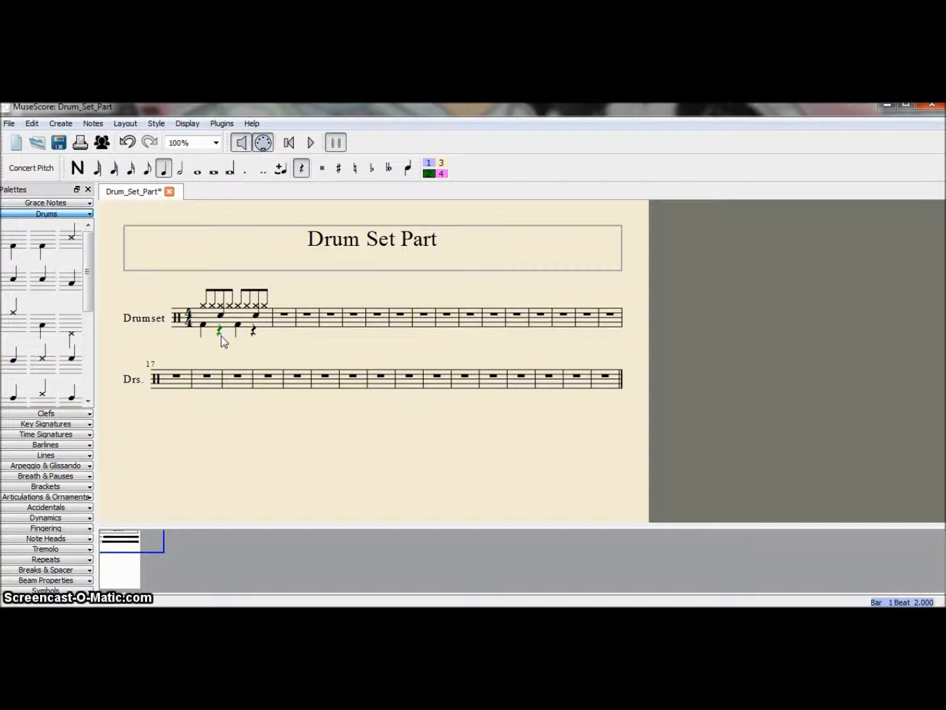
# Play the first measure back from the start of the score and stop playback.
pyautogui.click(288, 144)
pyautogui.click(310, 143)
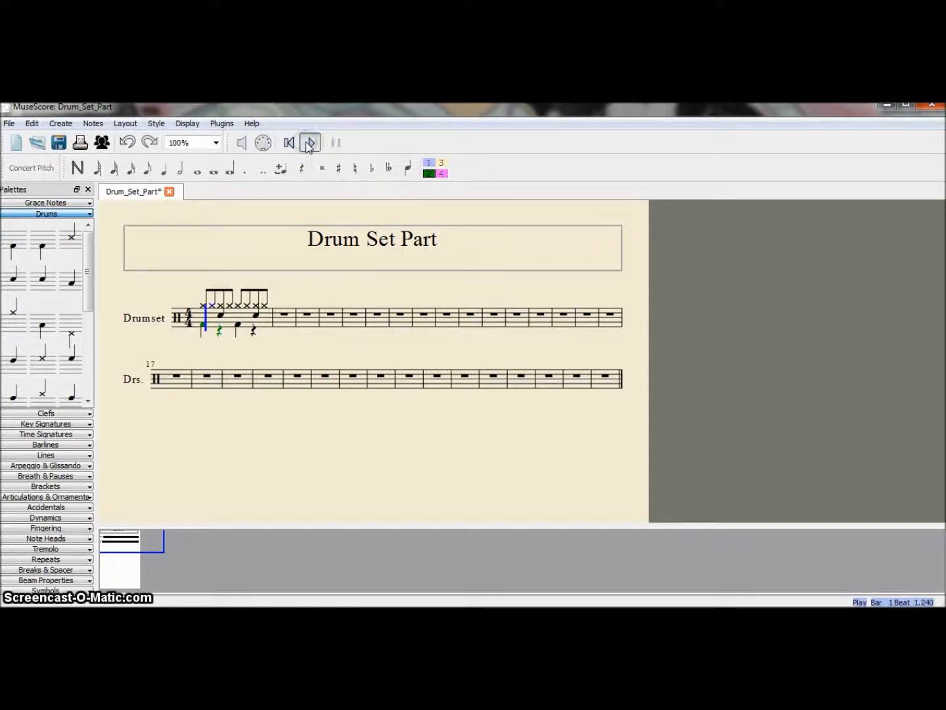
pyautogui.click(309, 143)
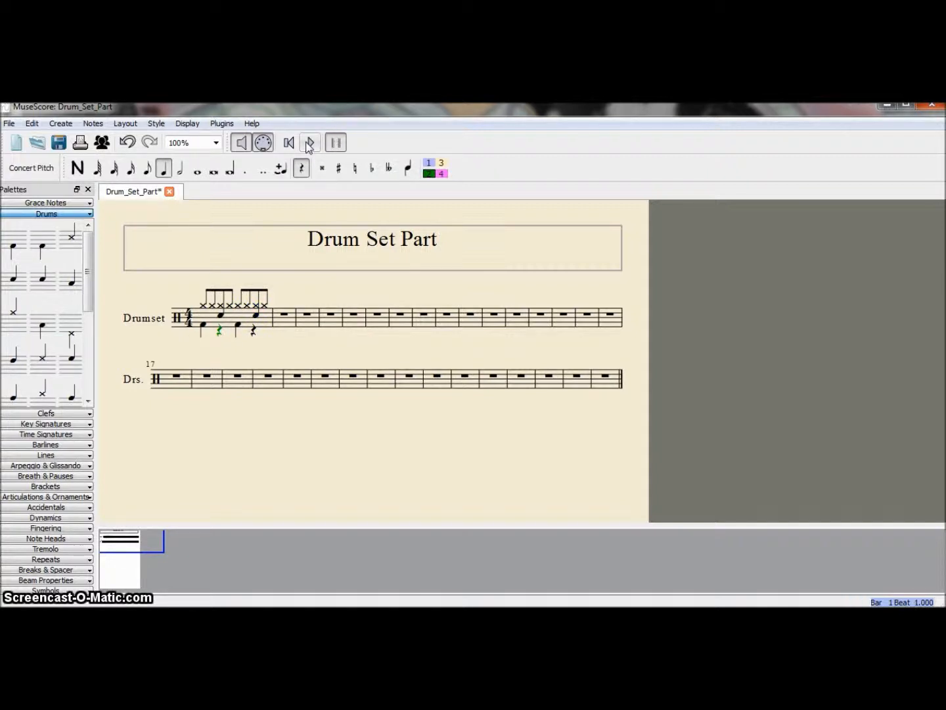
pyautogui.click(336, 143)
# Repeat the first measure's beat through measures 2 to 4 and play the four measures back.
pyautogui.click(264, 320)
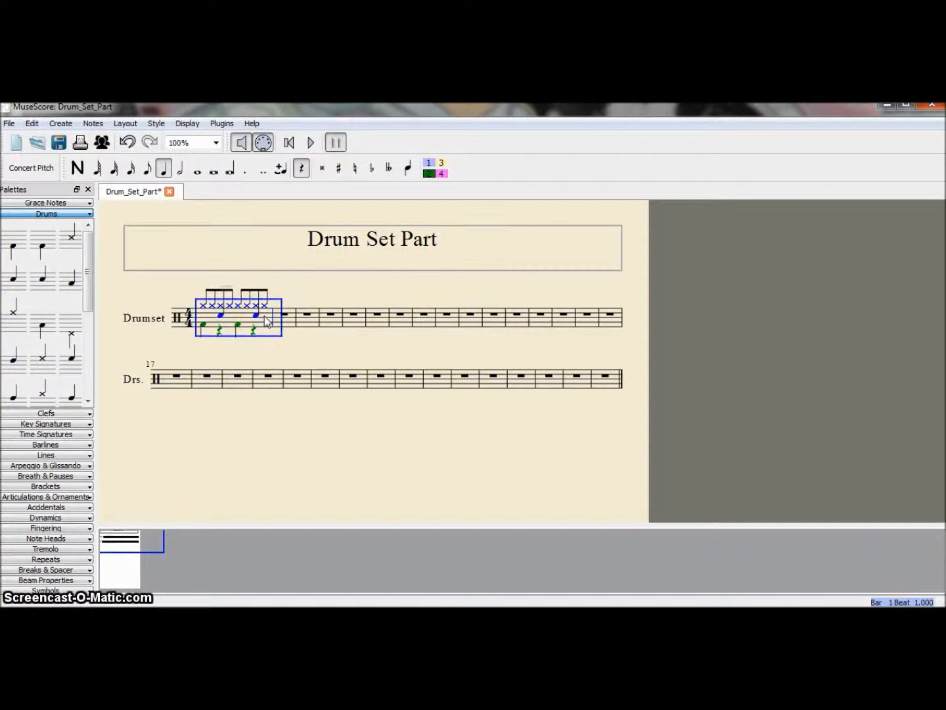
pyautogui.press('r')
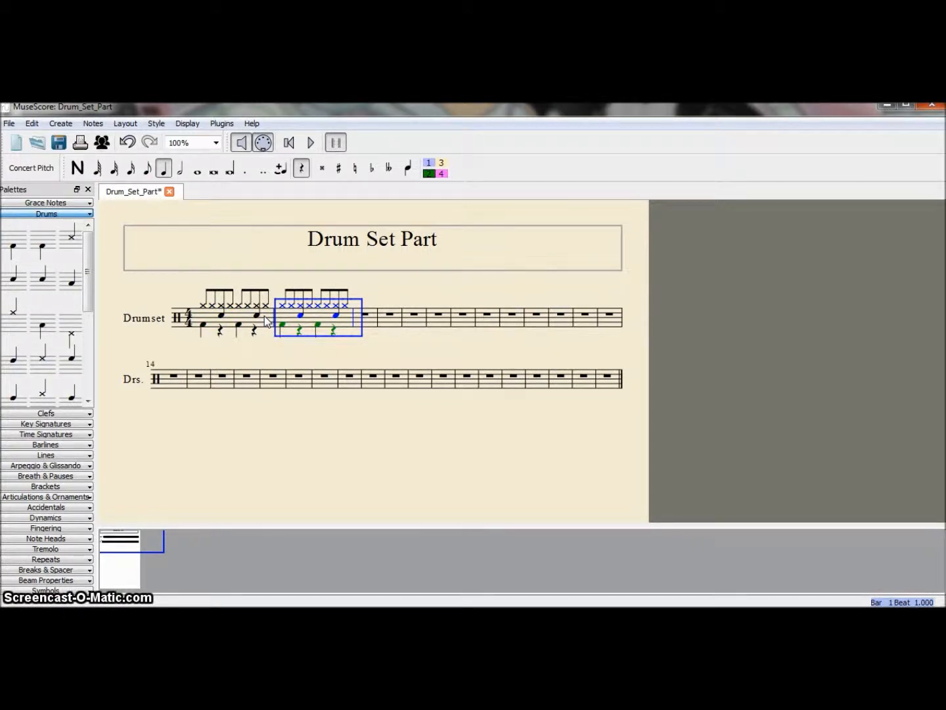
pyautogui.press('r')
pyautogui.press('r')
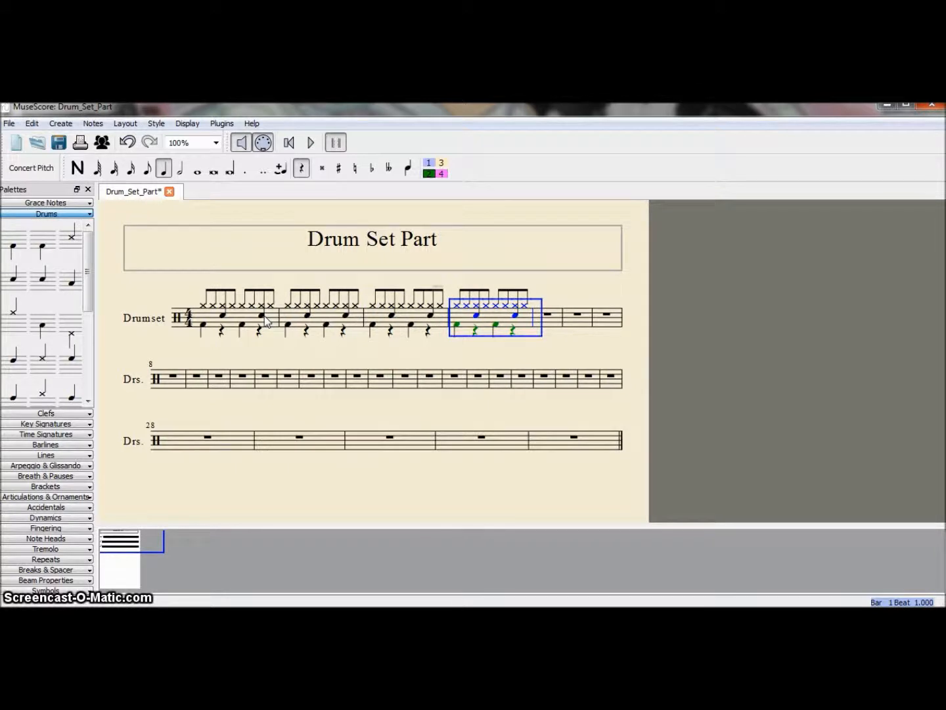
pyautogui.click(310, 144)
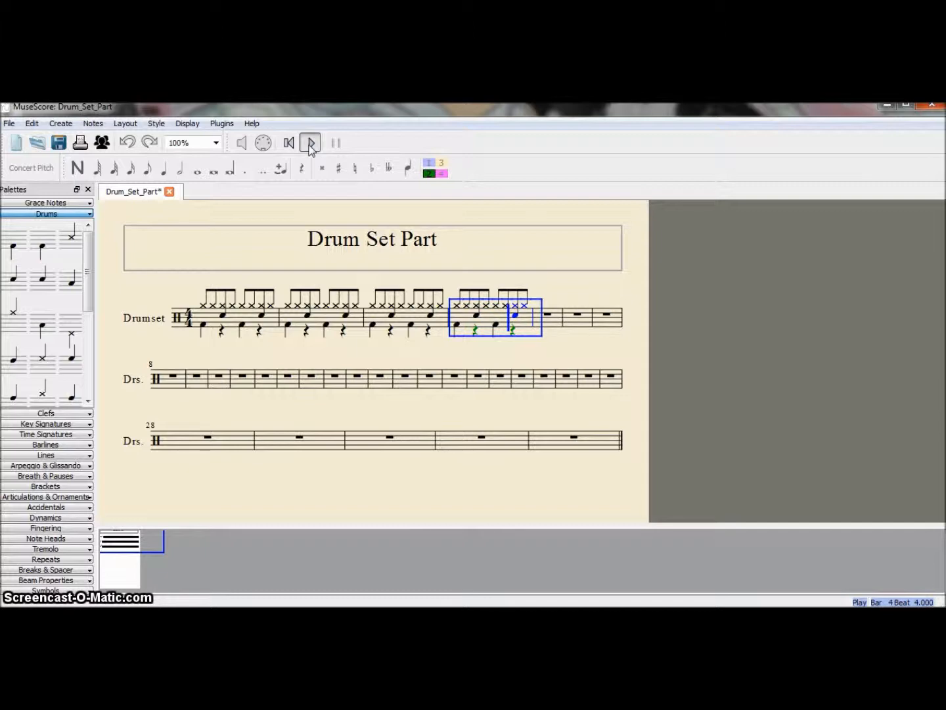
pyautogui.click(311, 143)
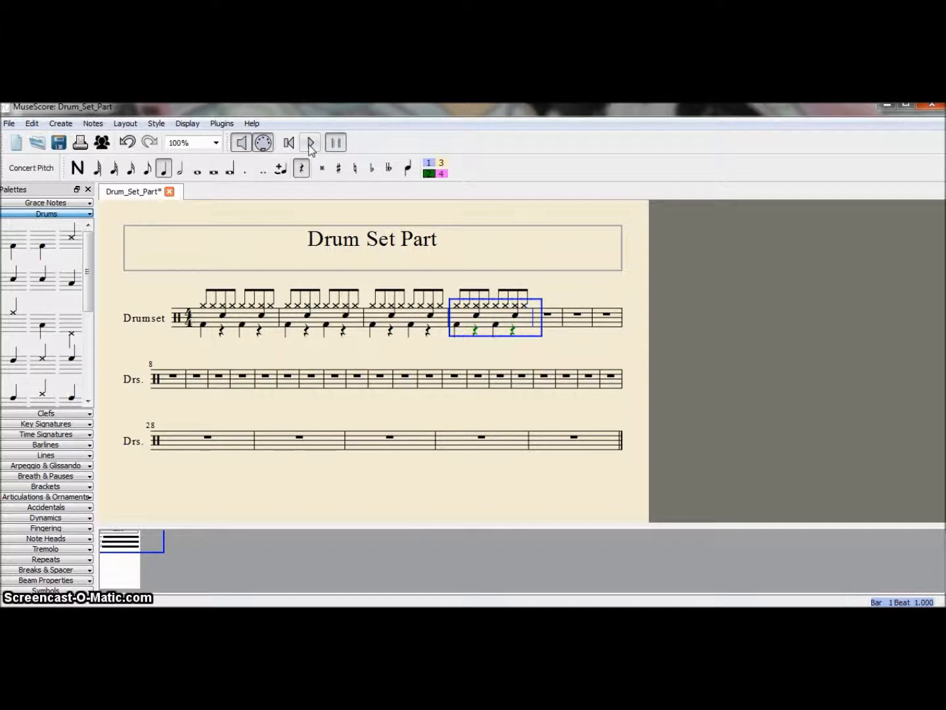